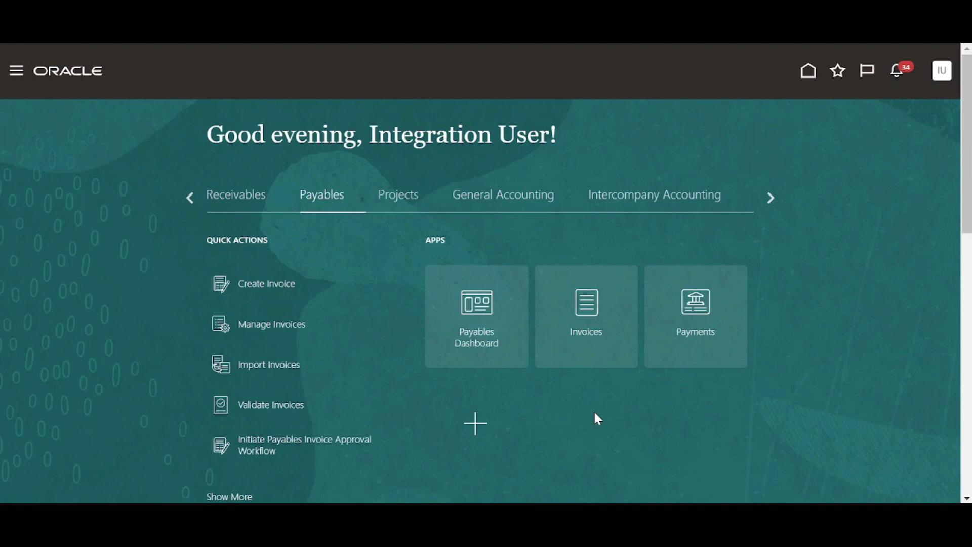
- Open the Payables invoices work area and search for invoice number 27JAN2023
{"action": "left_click", "coordinate": [588, 324]}
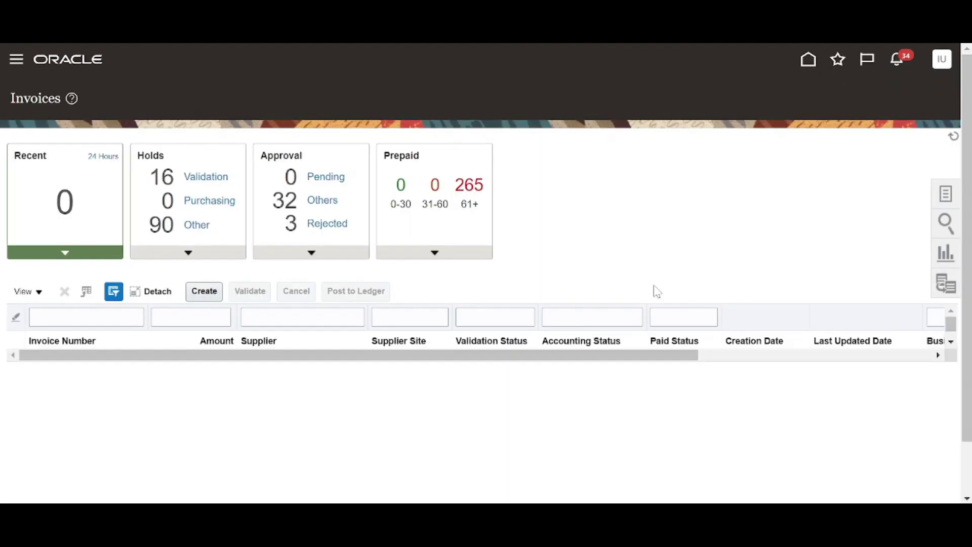
{"action": "left_click", "coordinate": [944, 226]}
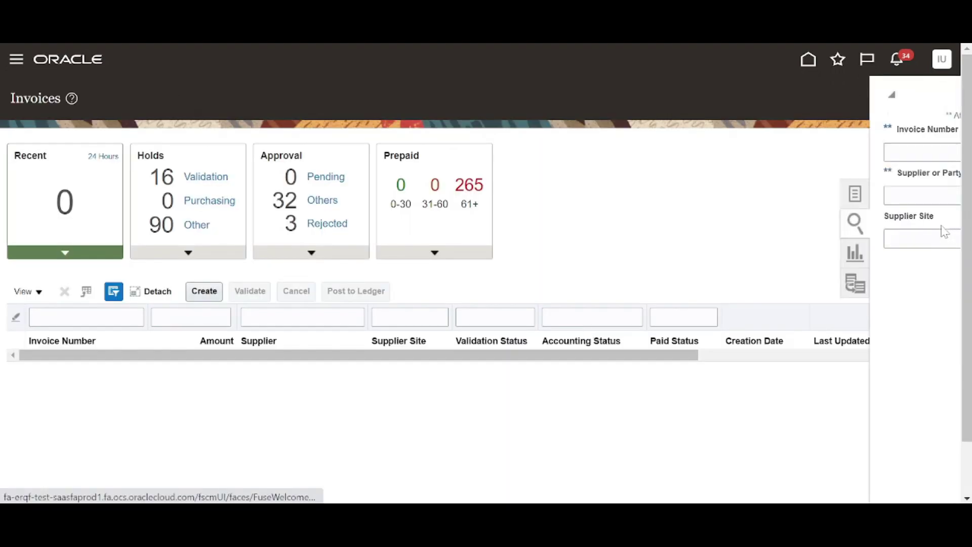
{"action": "left_click", "coordinate": [867, 152]}
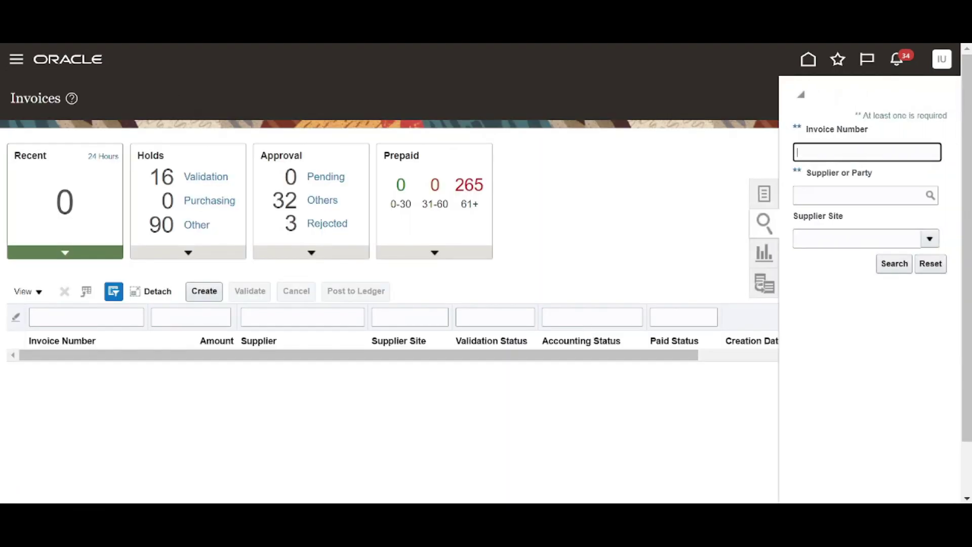
{"action": "type", "text": "27JAN2023"}
{"action": "left_click", "coordinate": [891, 266]}
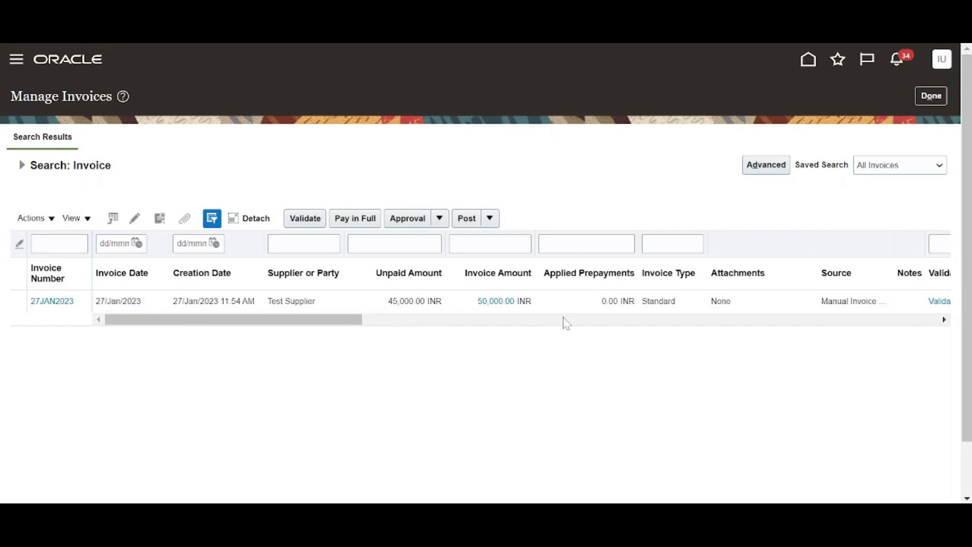
- Review the found invoice's amounts, validation, approval and paid status, and close the search results
{"action": "scroll", "coordinate": [556, 324], "scroll_direction": "right", "scroll_amount": 5}
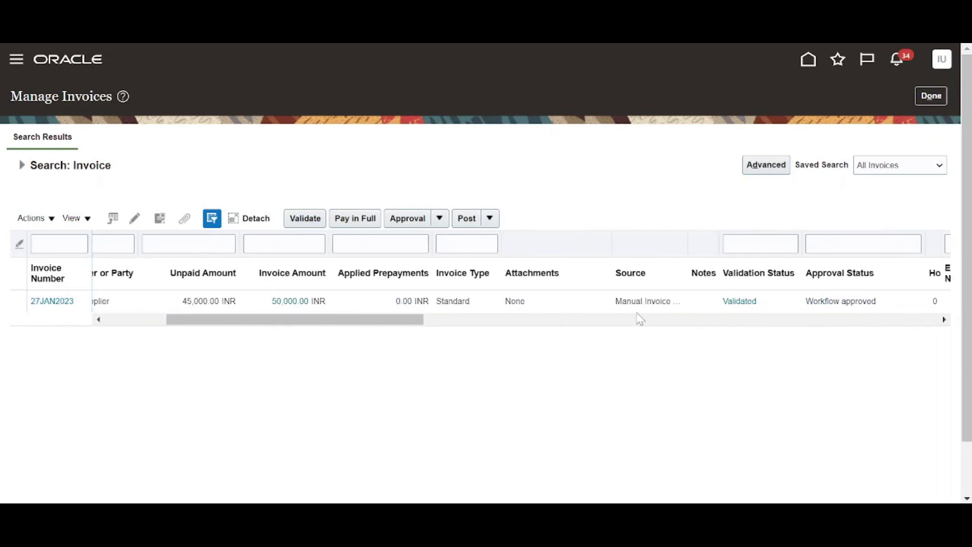
{"action": "scroll", "coordinate": [560, 312], "scroll_direction": "right", "scroll_amount": 3}
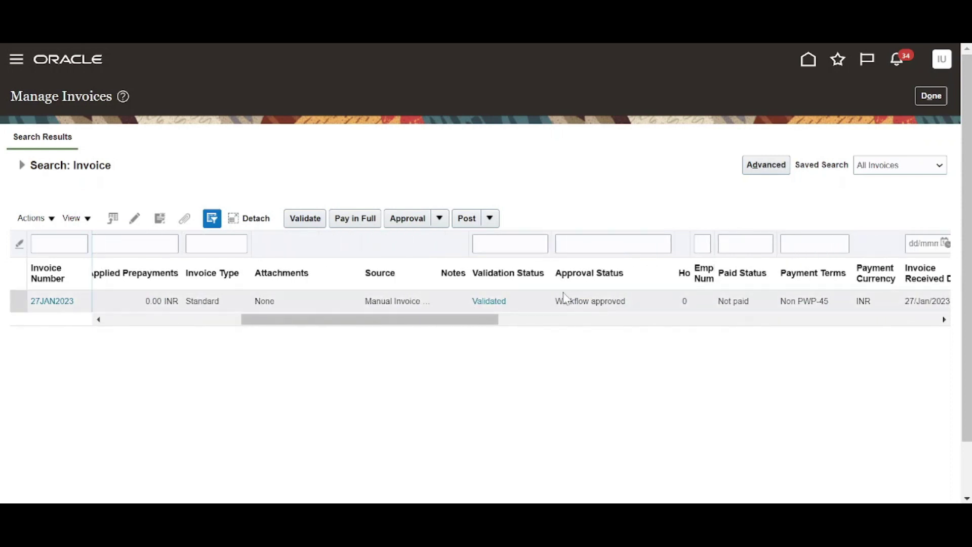
{"action": "scroll", "coordinate": [390, 303], "scroll_direction": "left", "scroll_amount": 5}
{"action": "scroll", "coordinate": [390, 304], "scroll_direction": "left", "scroll_amount": 3}
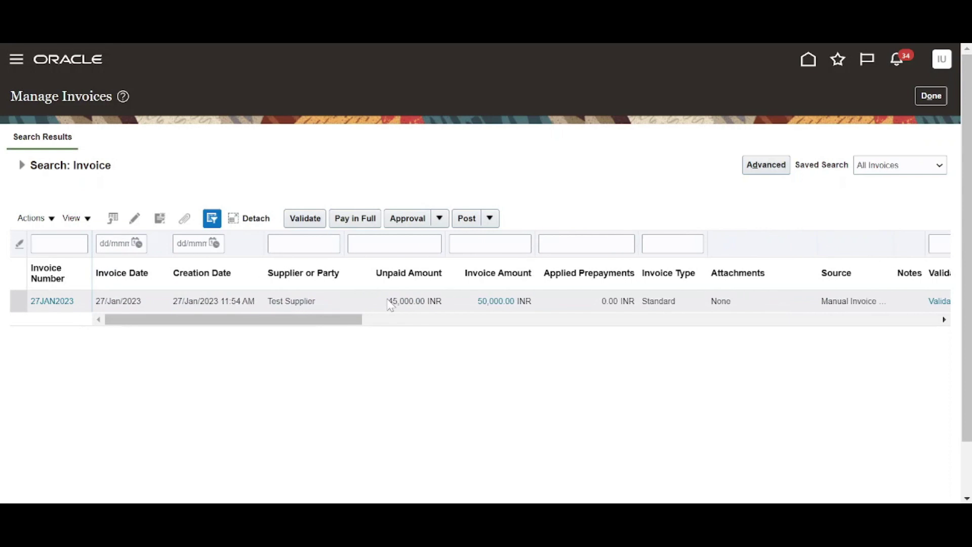
{"action": "left_click", "coordinate": [932, 96]}
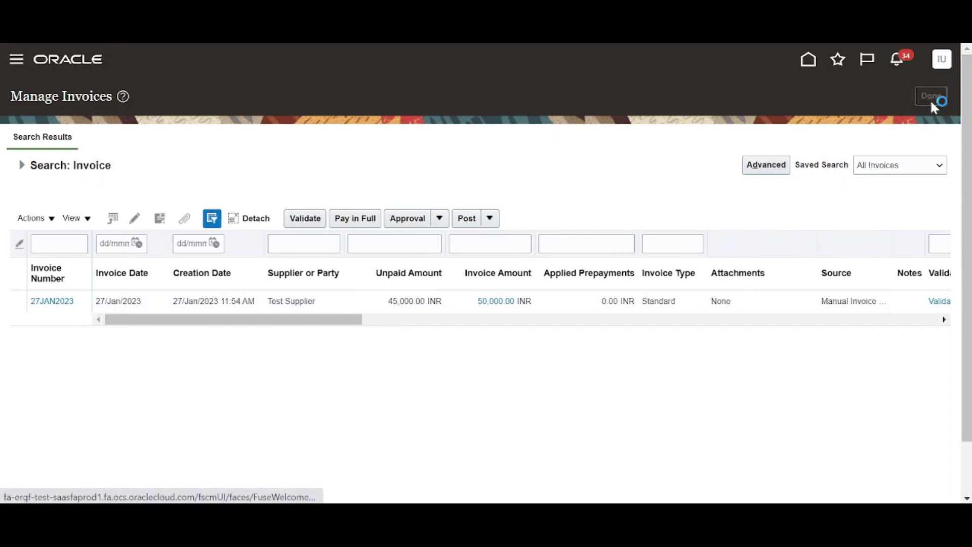
- Create a payment for business unit Support and Test Supplier with Cash in Hand as bank account, method and document, and Payment Common Profile
{"action": "left_click", "coordinate": [945, 195]}
{"action": "left_click", "coordinate": [806, 61]}
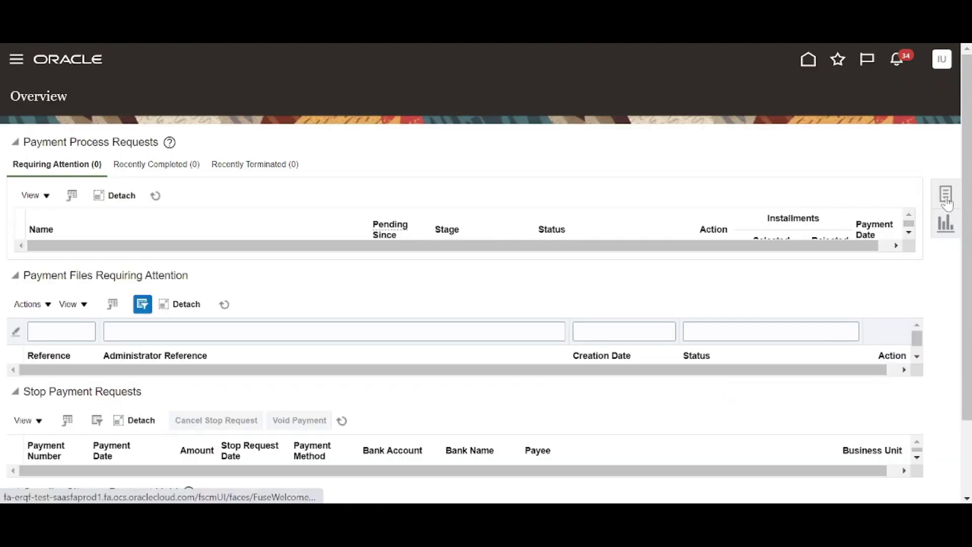
{"action": "left_click", "coordinate": [947, 198]}
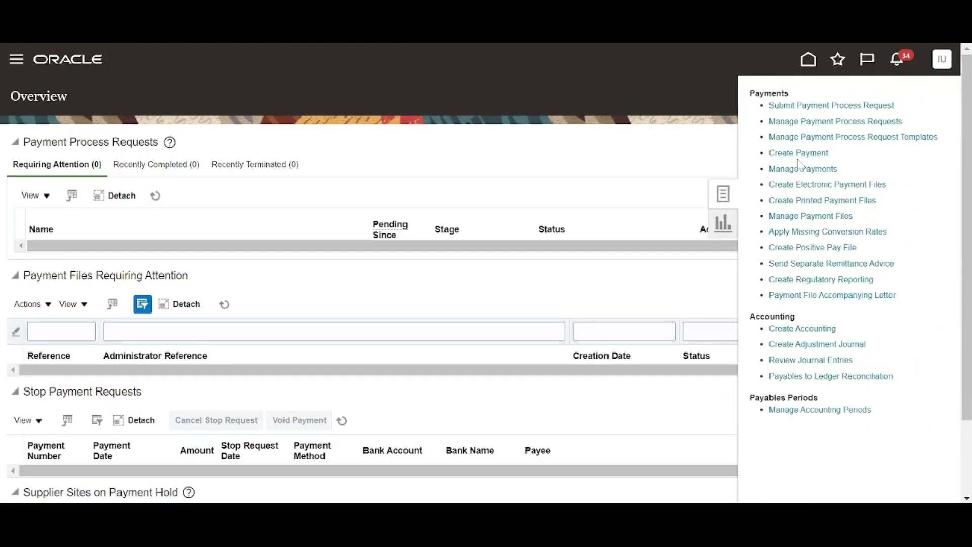
{"action": "left_click", "coordinate": [796, 152]}
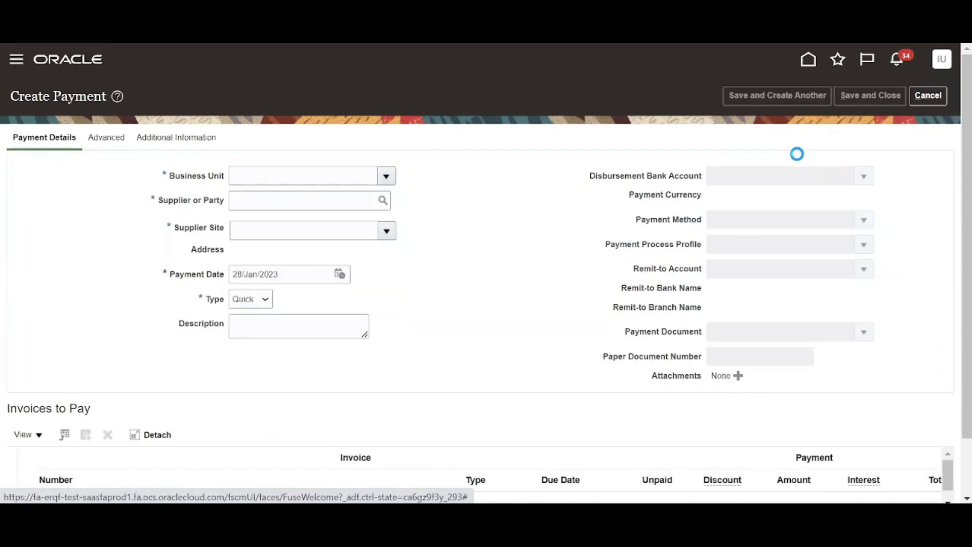
{"action": "scroll", "coordinate": [521, 250], "scroll_direction": "down", "scroll_amount": 1}
{"action": "scroll", "coordinate": [521, 249], "scroll_direction": "up", "scroll_amount": 1}
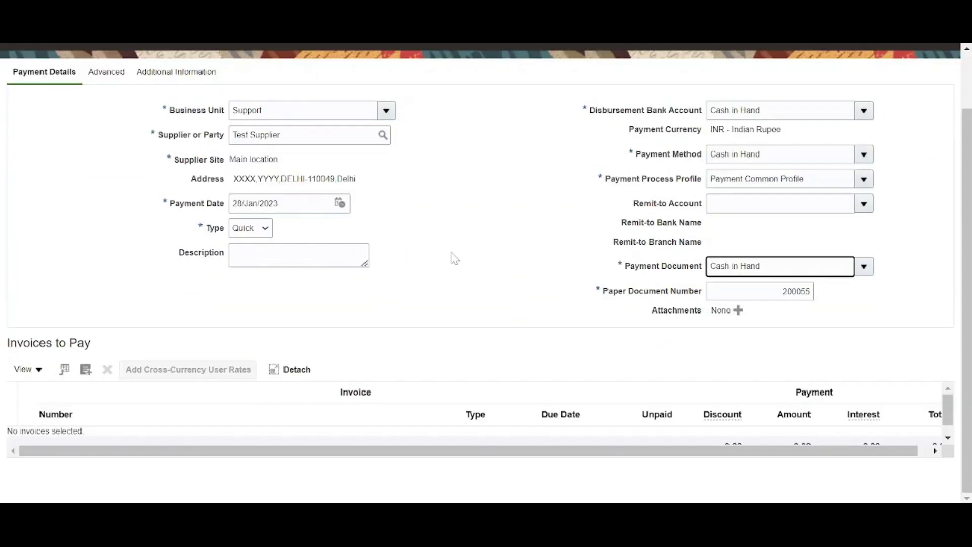
- Examine the new payment's details, advanced options and additional information, including its payment document and paper document number
{"action": "scroll", "coordinate": [451, 256], "scroll_direction": "up", "scroll_amount": 1}
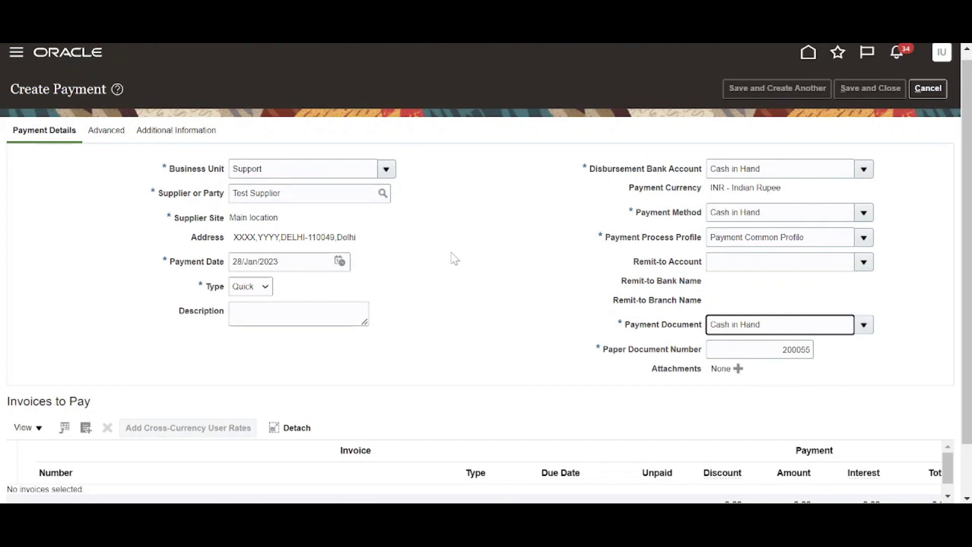
{"action": "scroll", "coordinate": [558, 278], "scroll_direction": "down", "scroll_amount": 1}
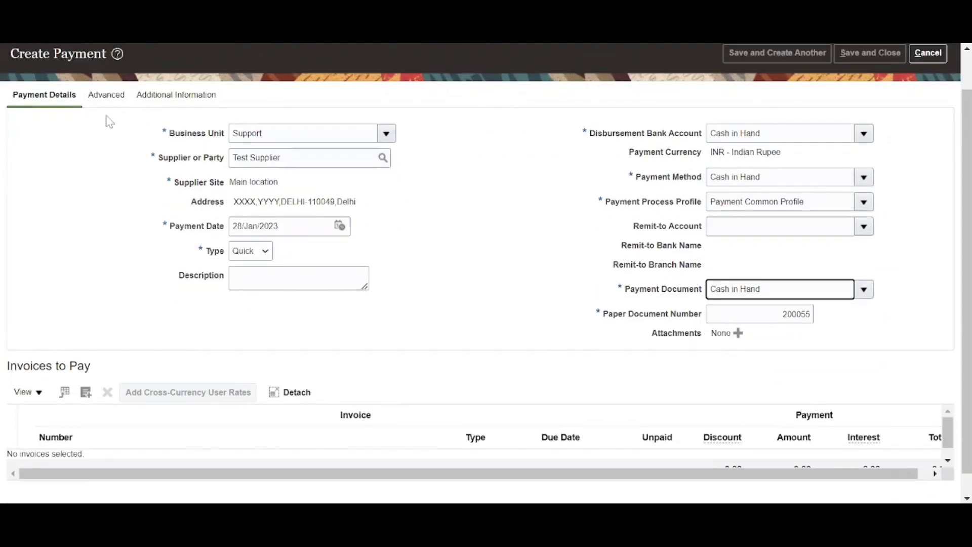
{"action": "left_click", "coordinate": [105, 97]}
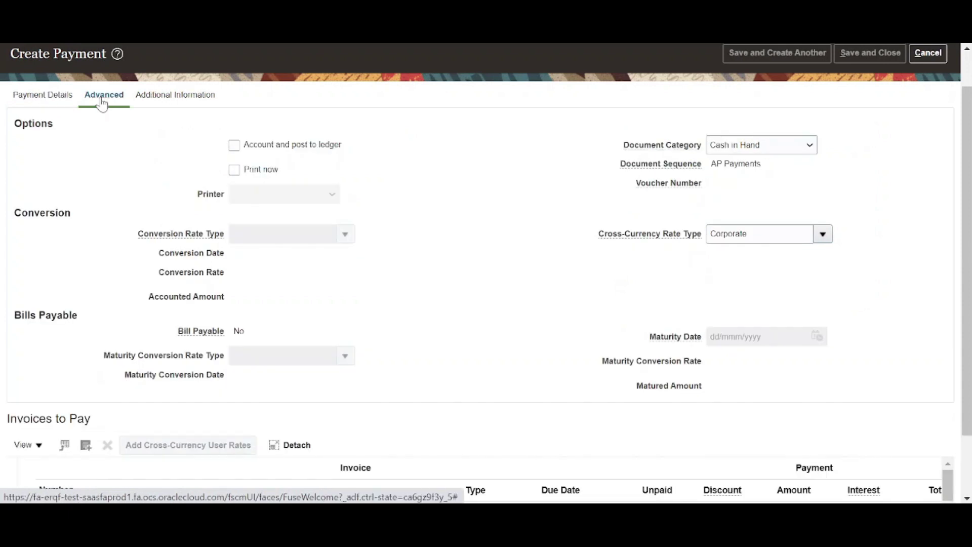
{"action": "scroll", "coordinate": [181, 158], "scroll_direction": "down", "scroll_amount": 2}
{"action": "scroll", "coordinate": [183, 160], "scroll_direction": "up", "scroll_amount": 2}
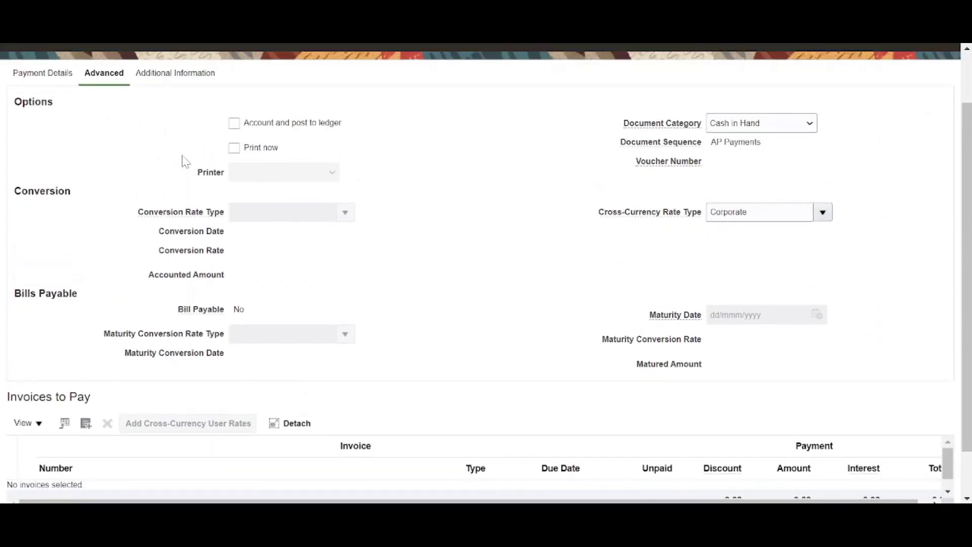
{"action": "left_click", "coordinate": [176, 96]}
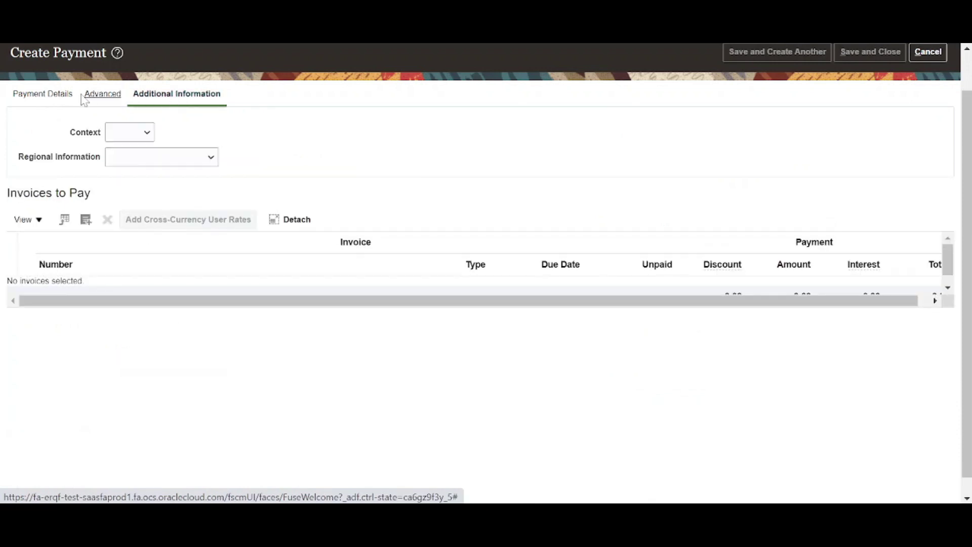
{"action": "left_click", "coordinate": [60, 96]}
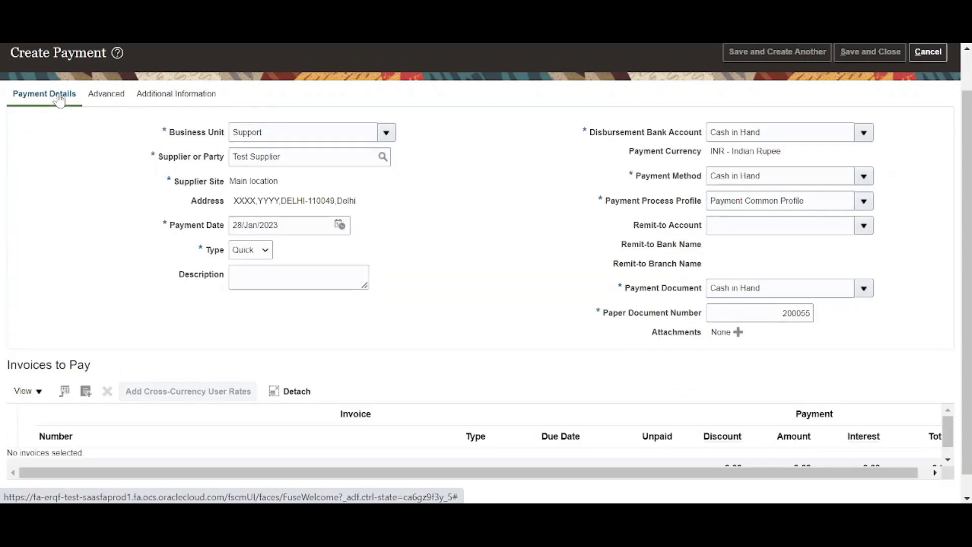
{"action": "scroll", "coordinate": [136, 292], "scroll_direction": "down", "scroll_amount": 1}
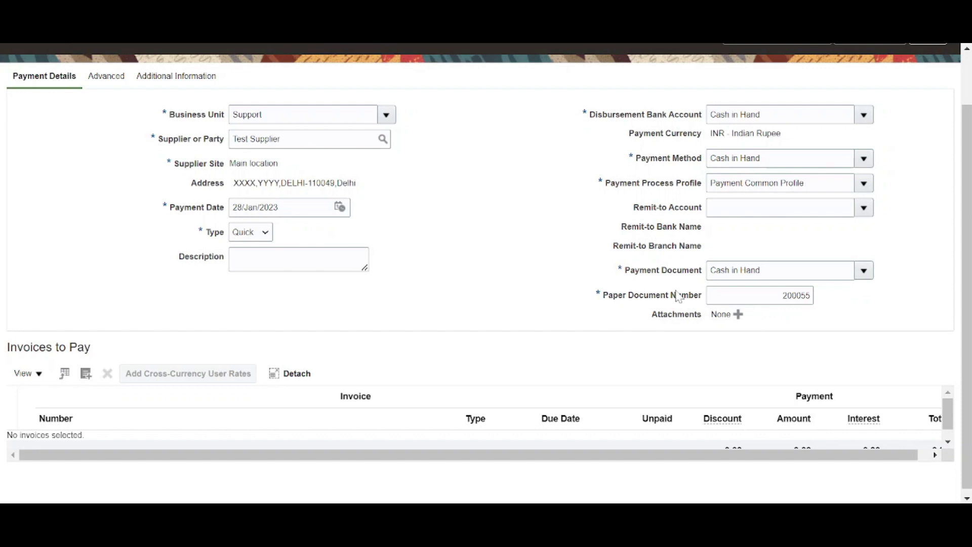
{"action": "scroll", "coordinate": [624, 280], "scroll_direction": "up", "scroll_amount": 2}
{"action": "scroll", "coordinate": [624, 280], "scroll_direction": "down", "scroll_amount": 2}
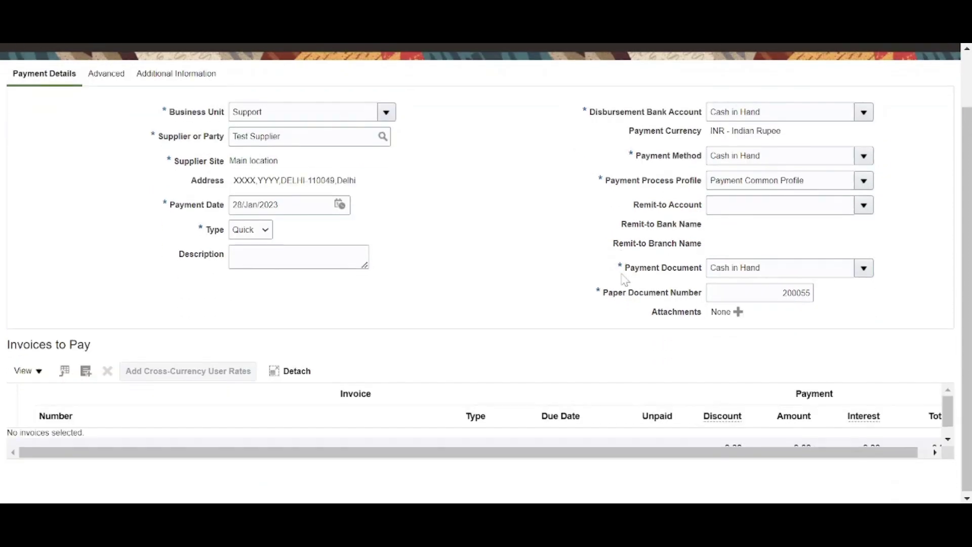
{"action": "scroll", "coordinate": [553, 215], "scroll_direction": "up", "scroll_amount": 1}
{"action": "scroll", "coordinate": [553, 215], "scroll_direction": "down", "scroll_amount": 1}
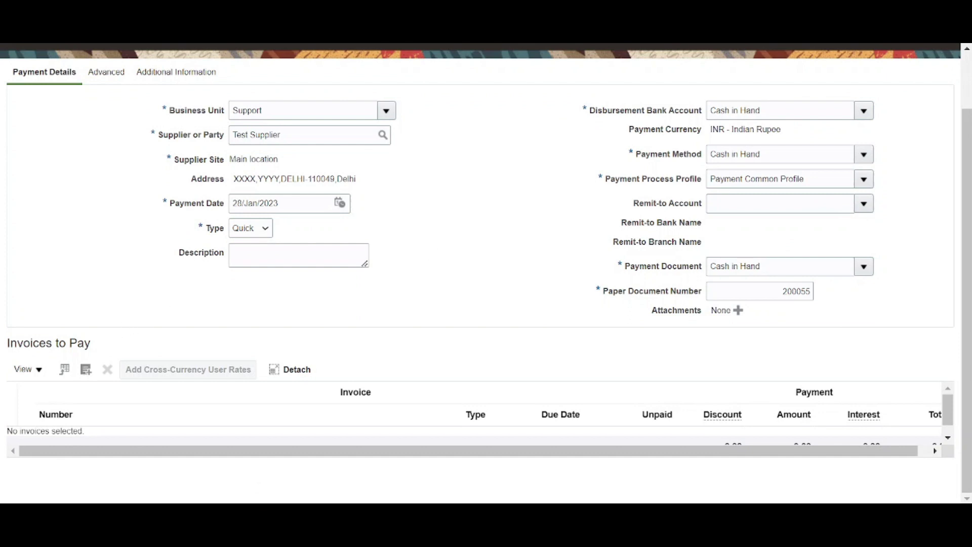
- Add invoice 27JAN2023 to the invoices to pay
{"action": "left_click", "coordinate": [86, 372]}
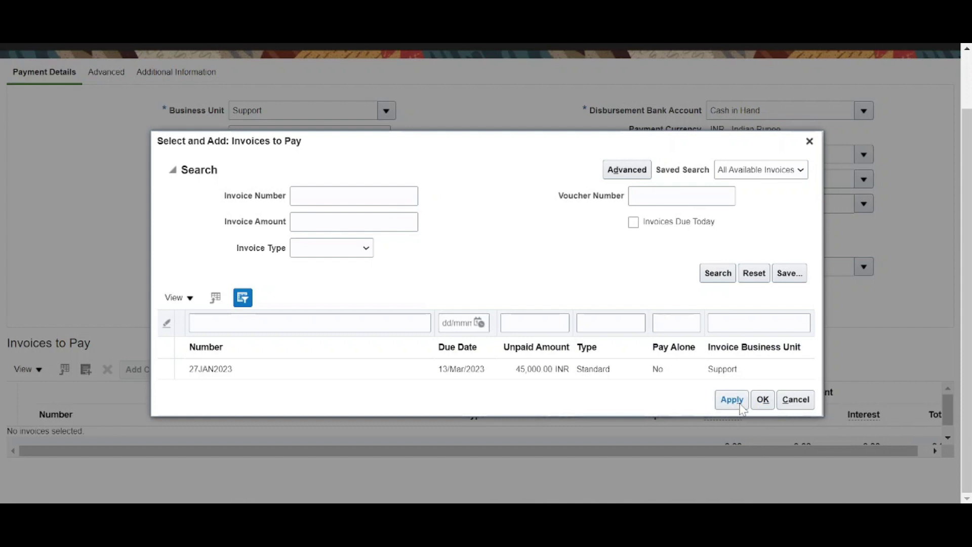
{"action": "left_click", "coordinate": [710, 376]}
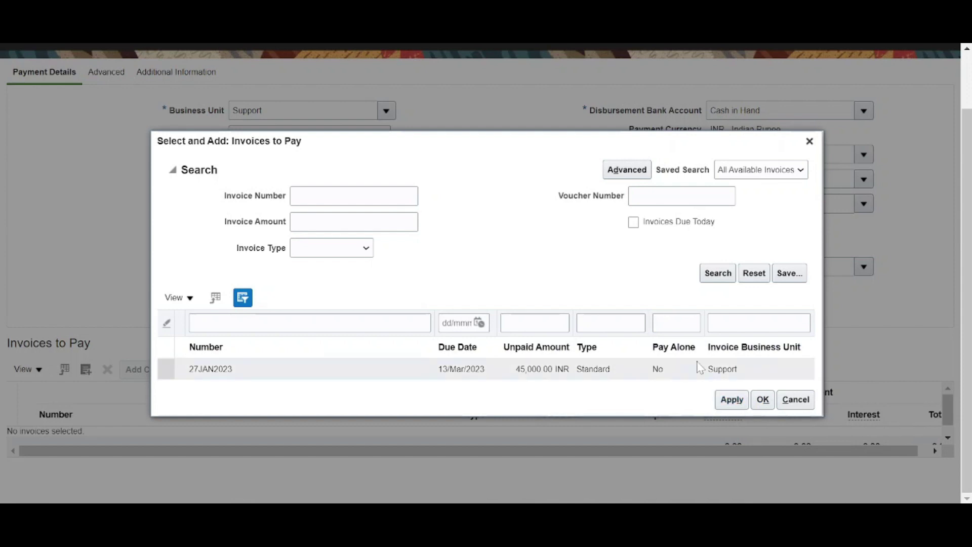
{"action": "left_click", "coordinate": [733, 404]}
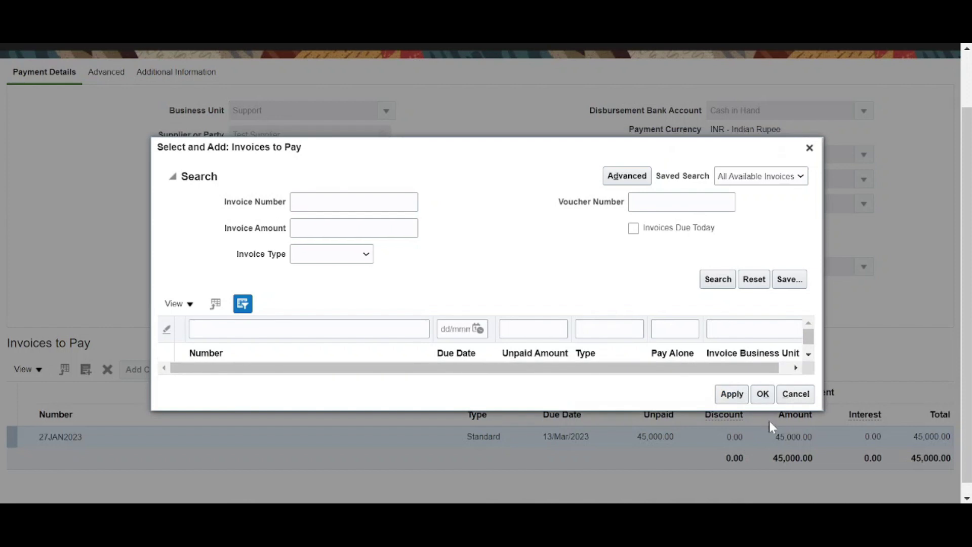
{"action": "left_click", "coordinate": [766, 398]}
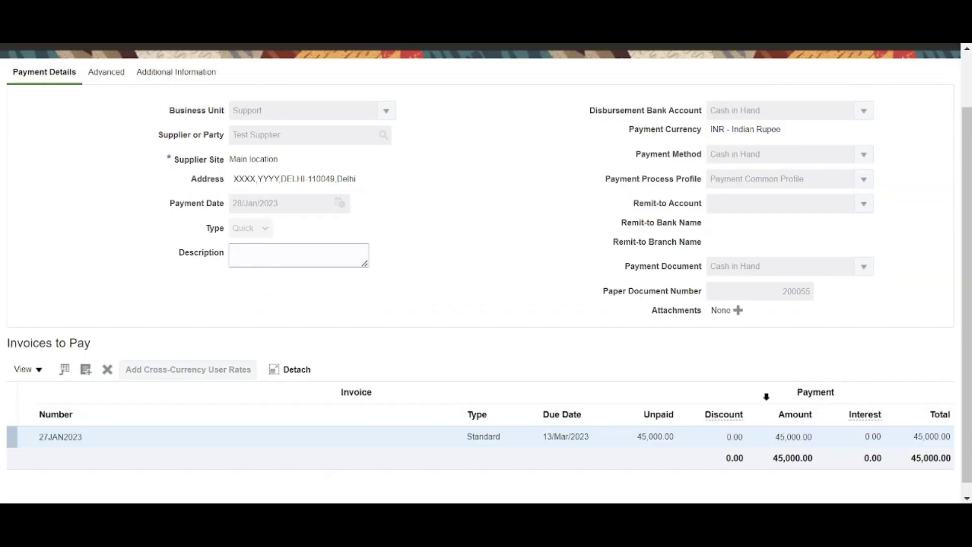
- Check the completed payment, save and close it, and acknowledge the confirmation
{"action": "scroll", "coordinate": [564, 450], "scroll_direction": "up", "scroll_amount": 2}
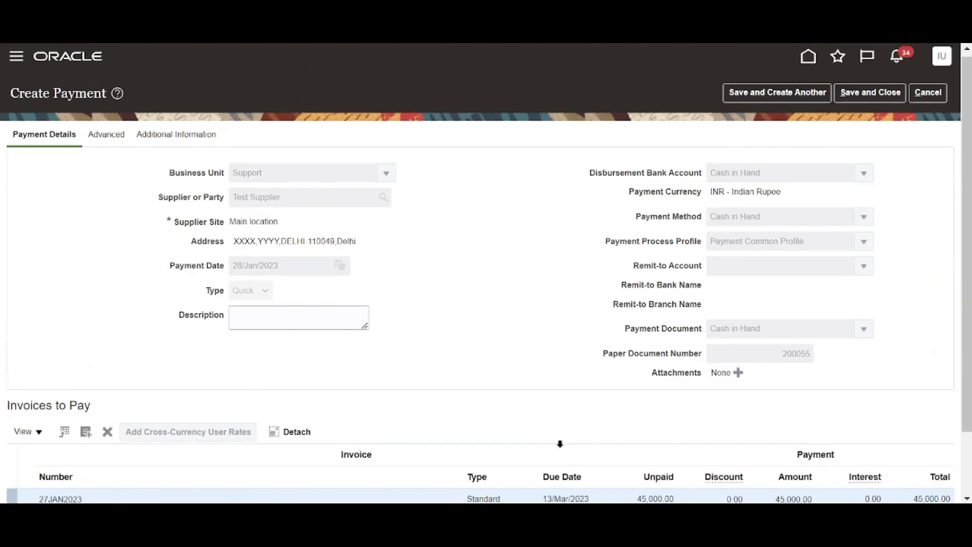
{"action": "scroll", "coordinate": [560, 444], "scroll_direction": "down", "scroll_amount": 1}
{"action": "scroll", "coordinate": [560, 443], "scroll_direction": "up", "scroll_amount": 1}
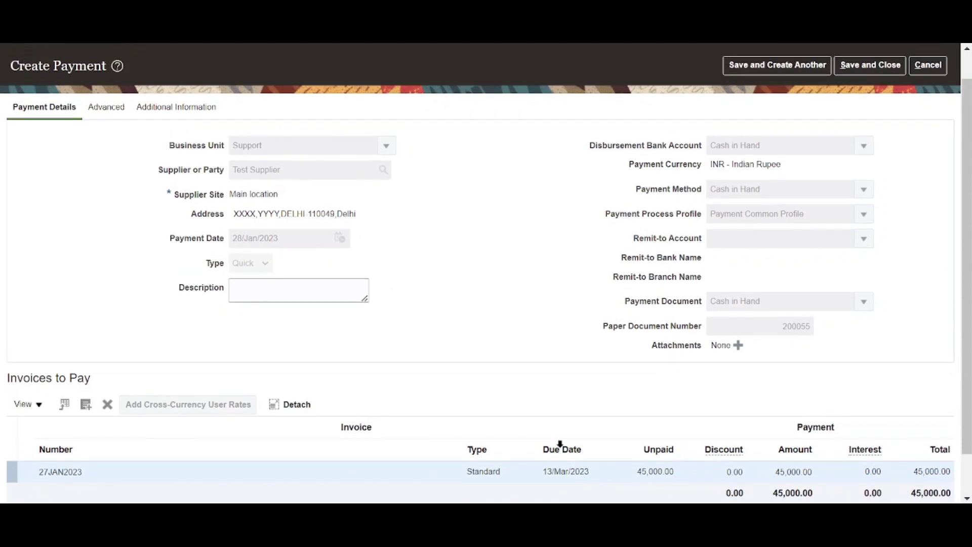
{"action": "scroll", "coordinate": [560, 444], "scroll_direction": "up", "scroll_amount": 1}
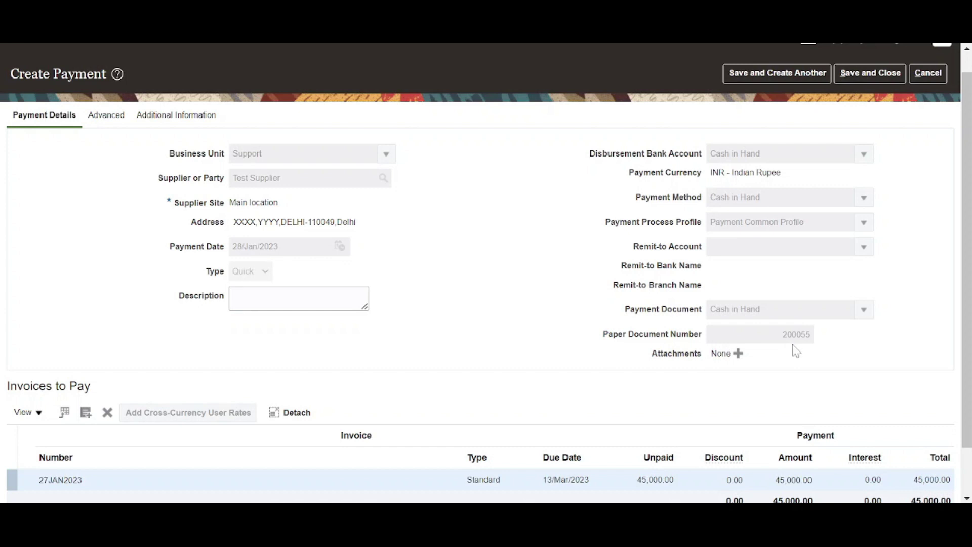
{"action": "scroll", "coordinate": [793, 256], "scroll_direction": "up", "scroll_amount": 3}
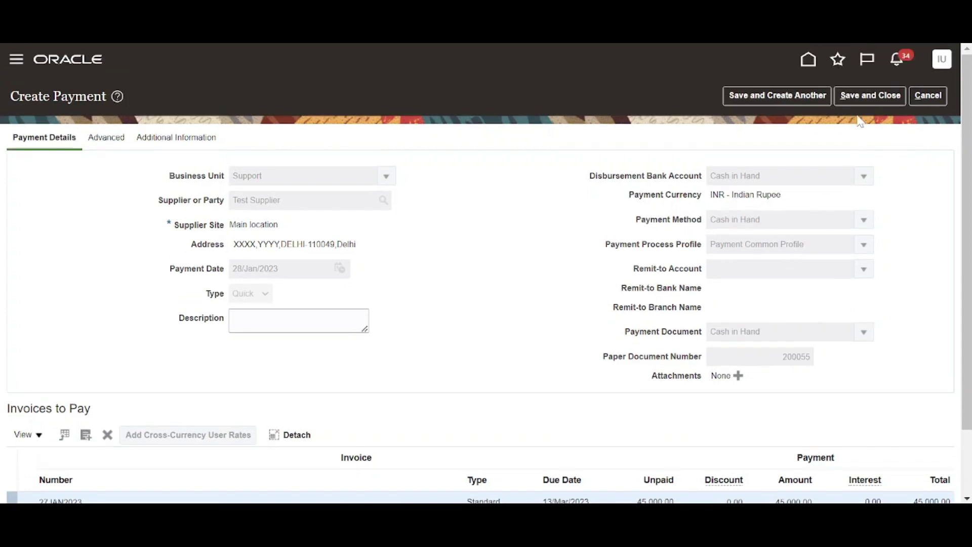
{"action": "left_click", "coordinate": [858, 99]}
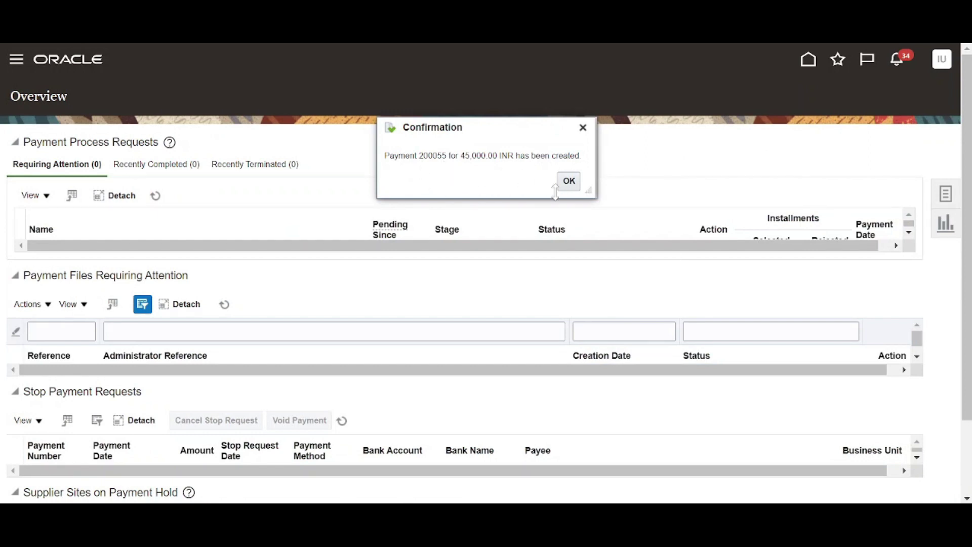
{"action": "left_click", "coordinate": [569, 181]}
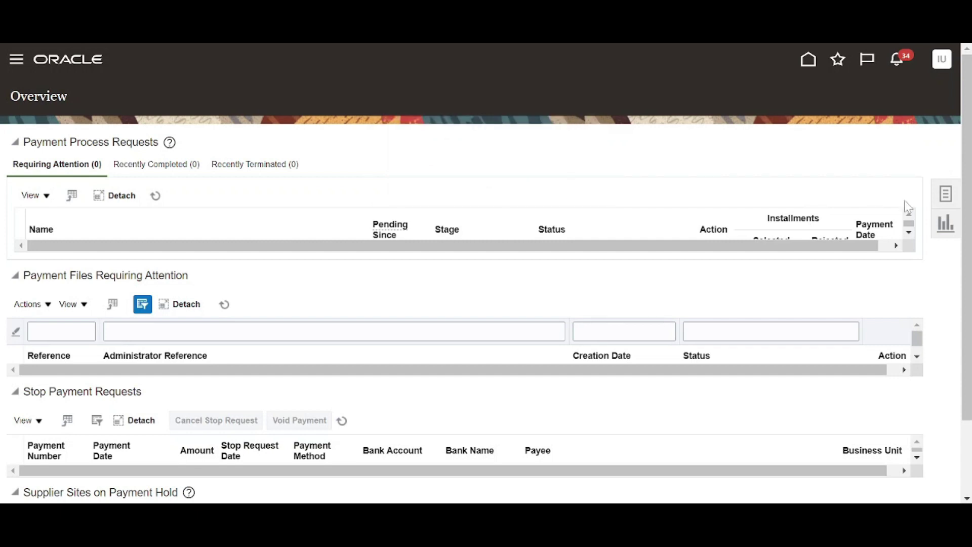
- Open payment management and search for payment number 200055
{"action": "left_click", "coordinate": [937, 199]}
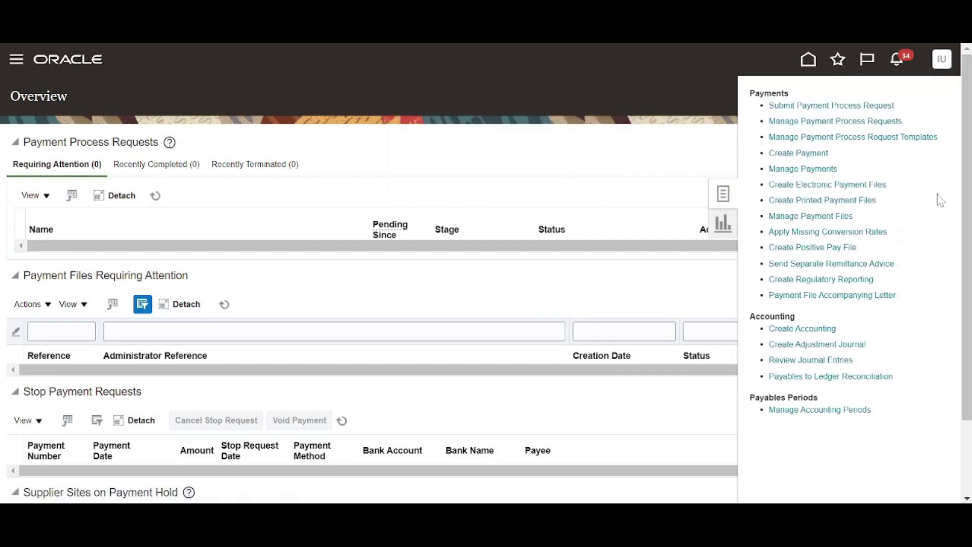
{"action": "left_click", "coordinate": [818, 174]}
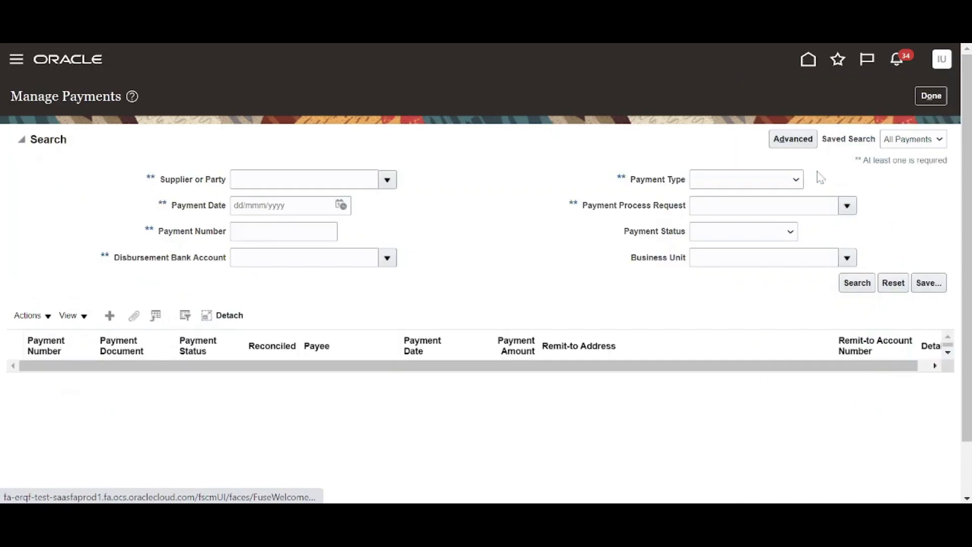
{"action": "left_click", "coordinate": [260, 229]}
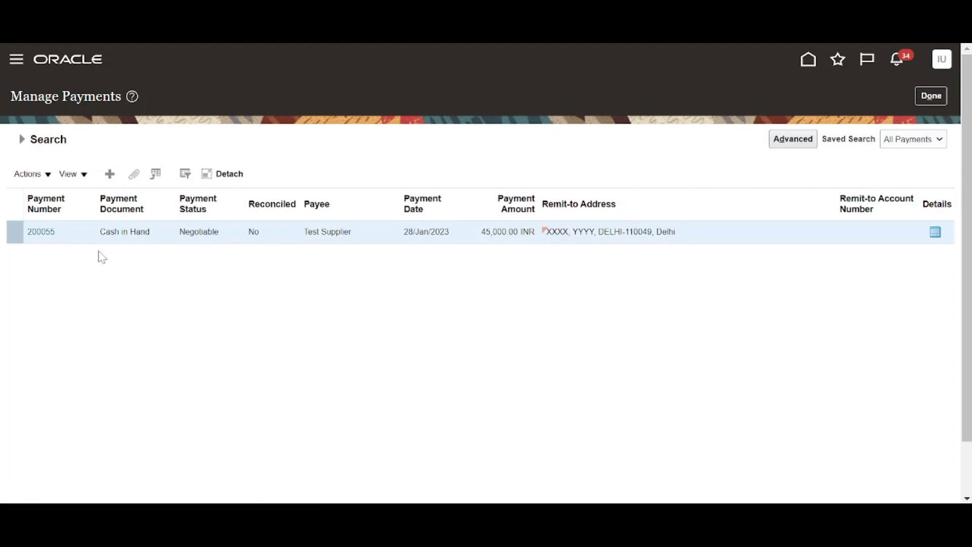
- Account the Test Supplier payment in draft and acknowledge the confirmation
{"action": "left_click", "coordinate": [40, 174]}
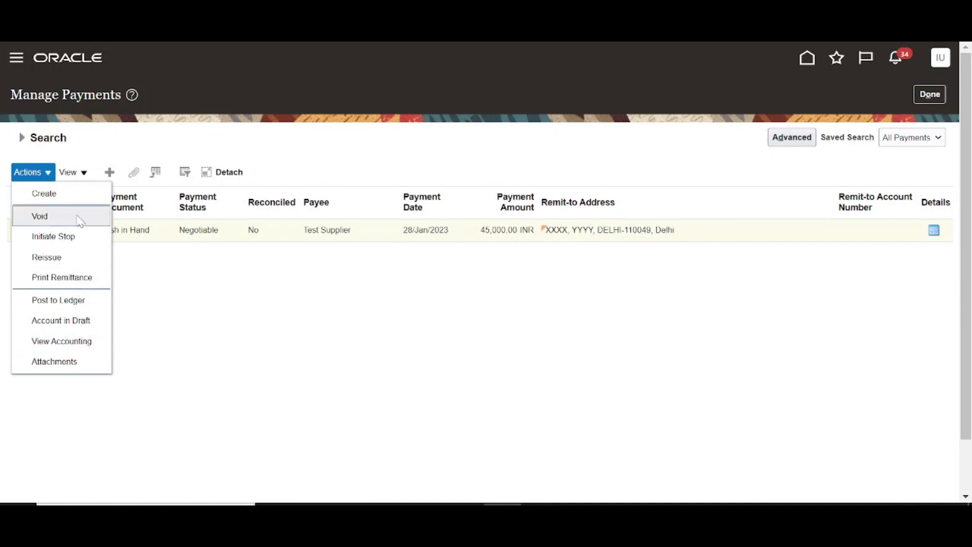
{"action": "left_click", "coordinate": [188, 263]}
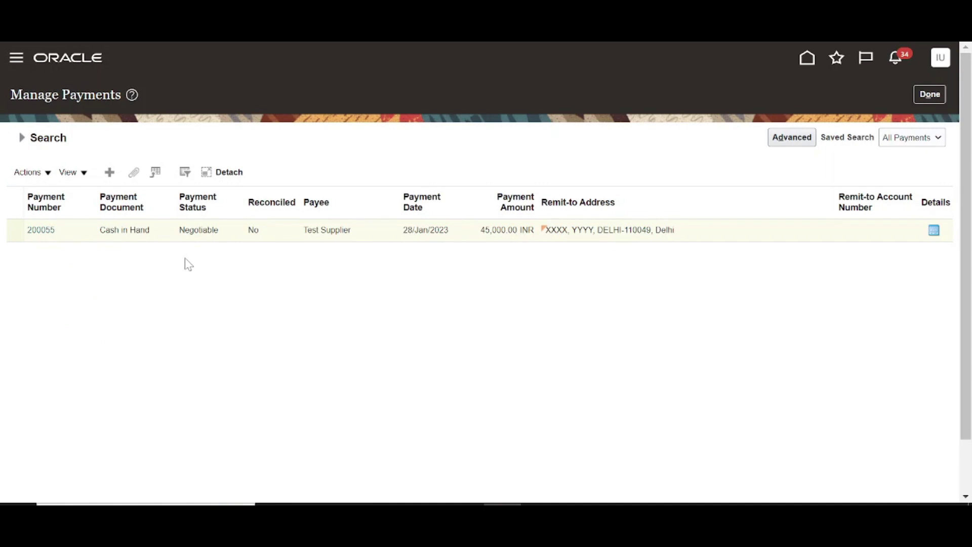
{"action": "left_click", "coordinate": [46, 172]}
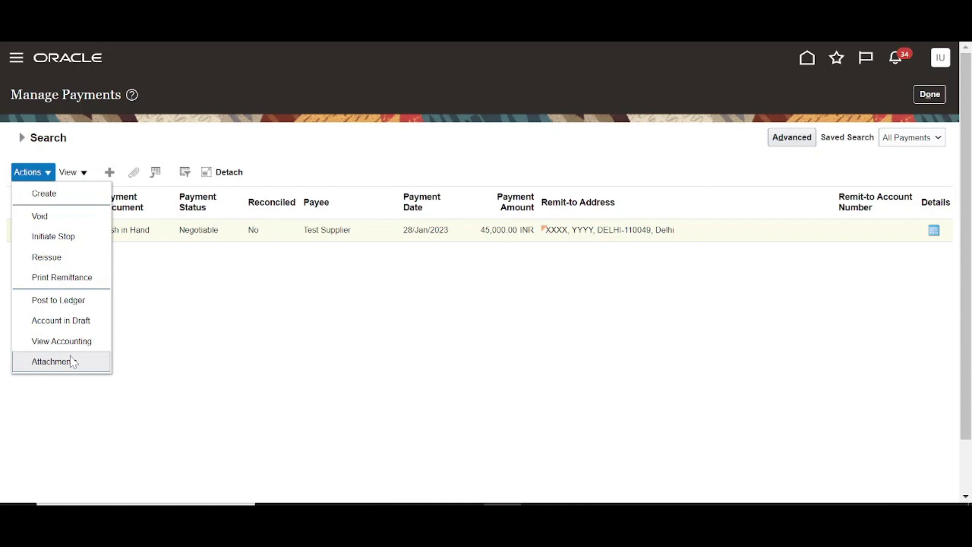
{"action": "left_click", "coordinate": [72, 324]}
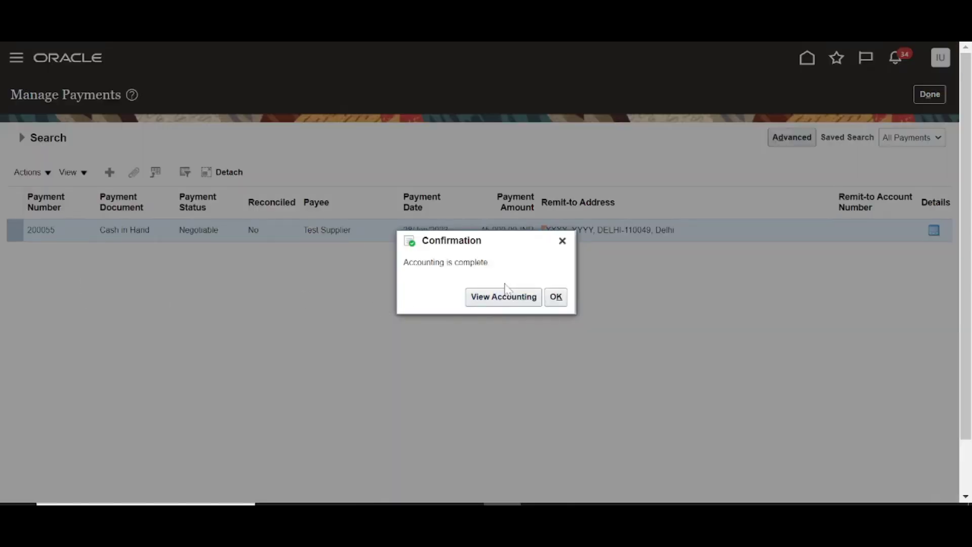
{"action": "left_click", "coordinate": [555, 297]}
- Post the Test Supplier payment to the ledger and acknowledge the confirmation
{"action": "left_click", "coordinate": [76, 234]}
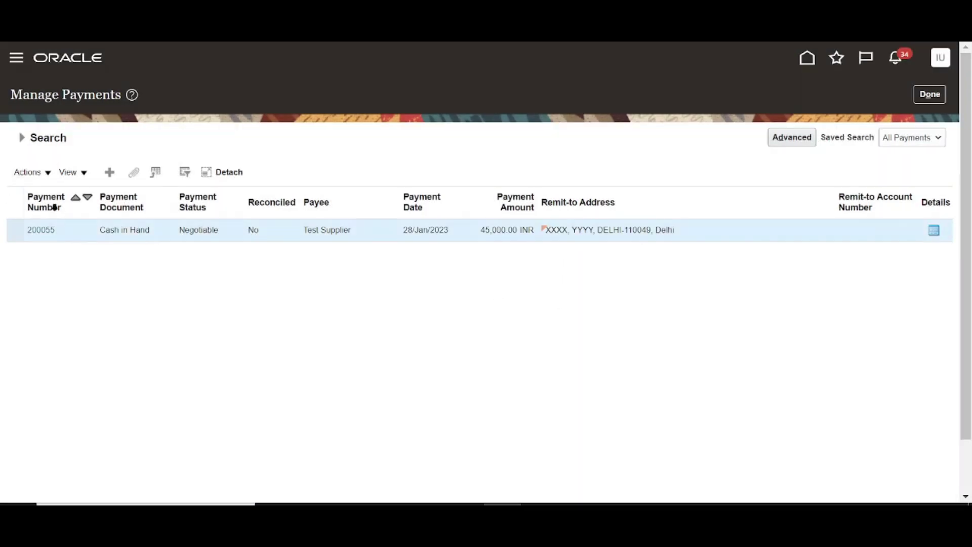
{"action": "left_click", "coordinate": [44, 172]}
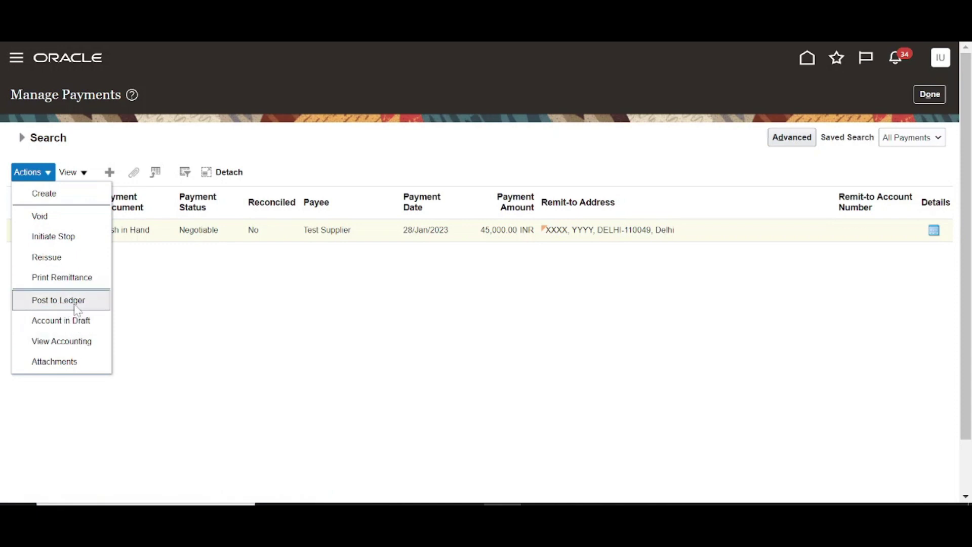
{"action": "left_click", "coordinate": [58, 301]}
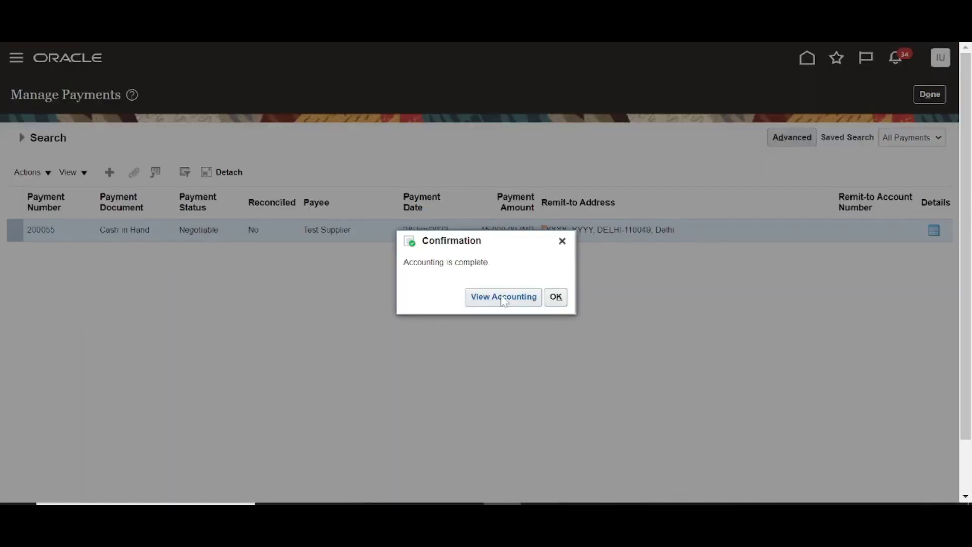
{"action": "left_click", "coordinate": [556, 297]}
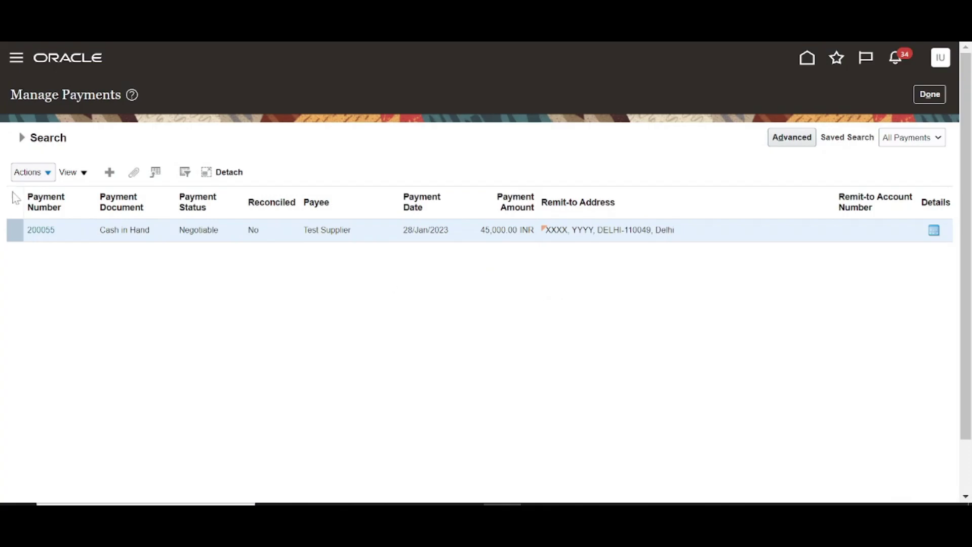
- Open the list of actions available for the Test Supplier payment
{"action": "left_click", "coordinate": [33, 176]}
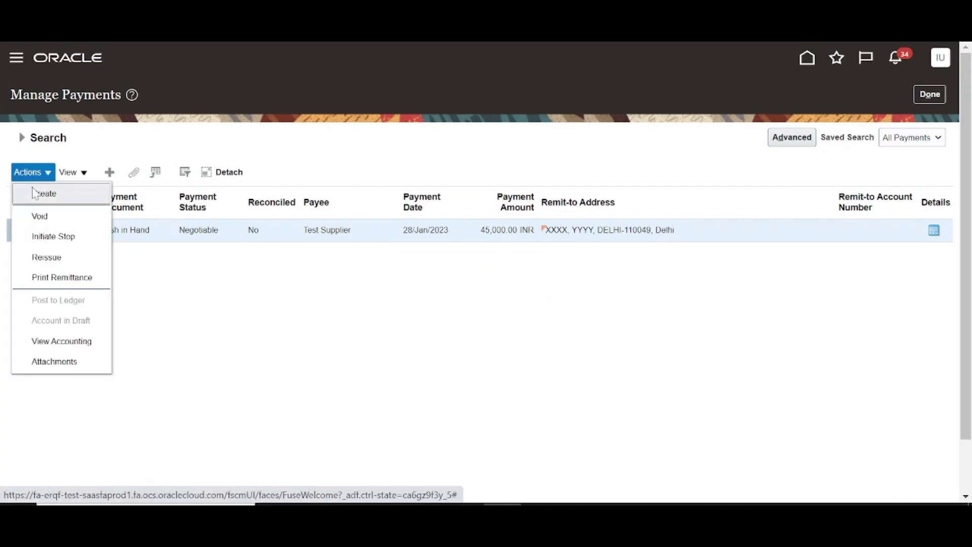